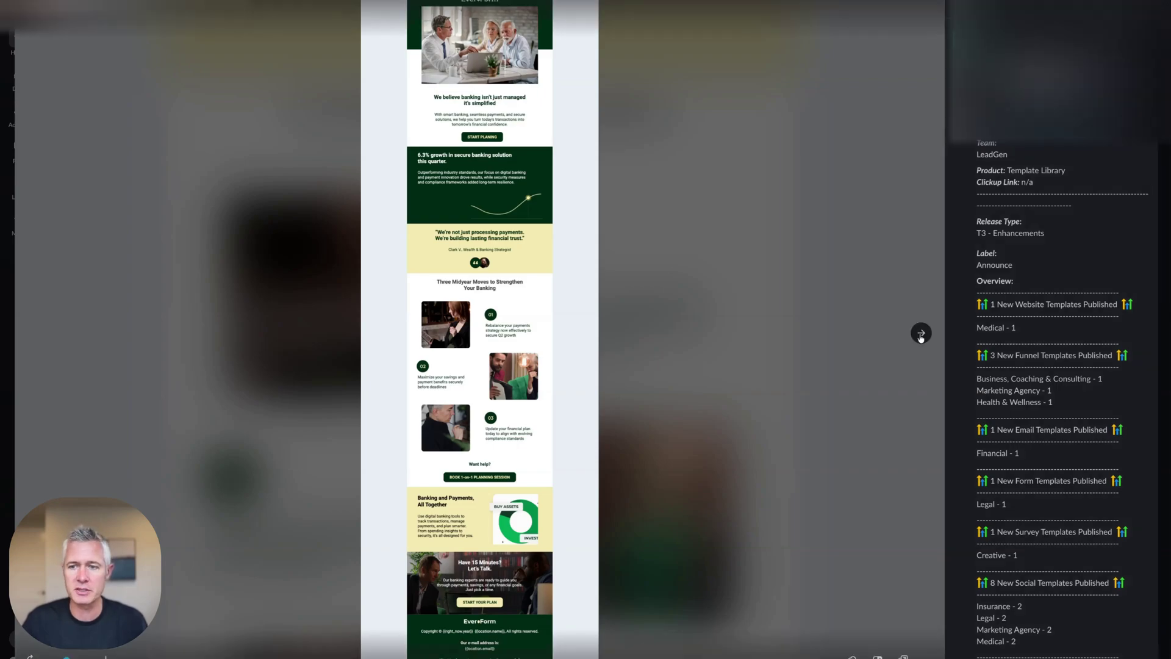
- Page through the bankruptcy form and beauty website previews to the Construction Company snapshot image
{"action": "left_click", "coordinate": [922, 334]}
{"action": "left_click", "coordinate": [923, 333]}
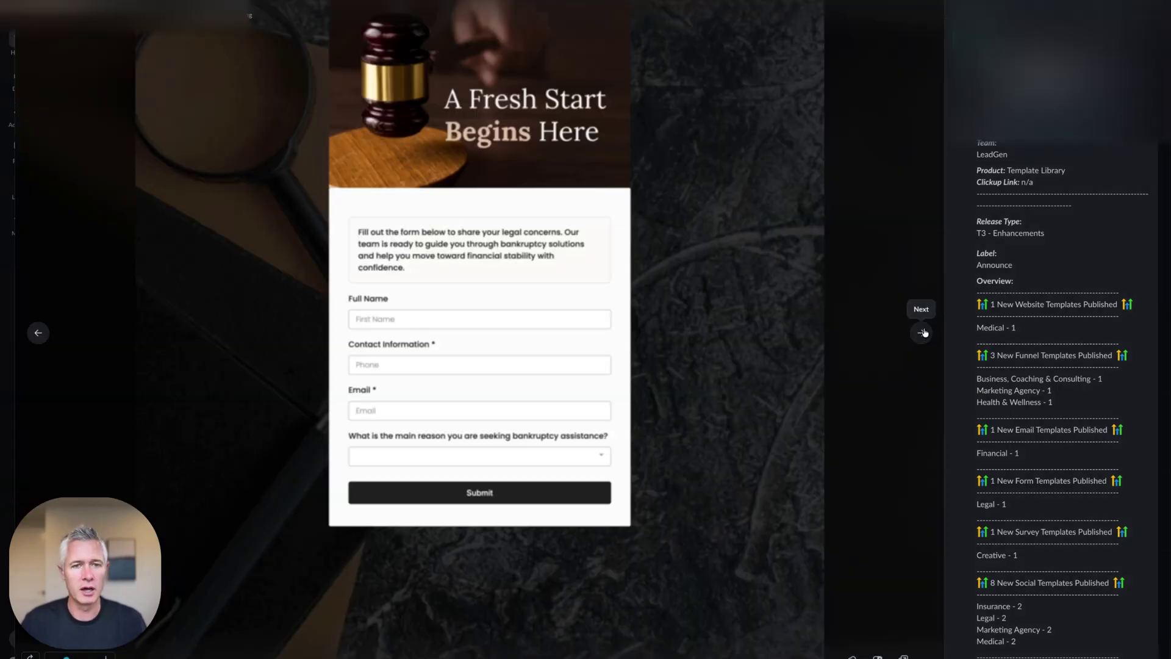
{"action": "left_click", "coordinate": [922, 334]}
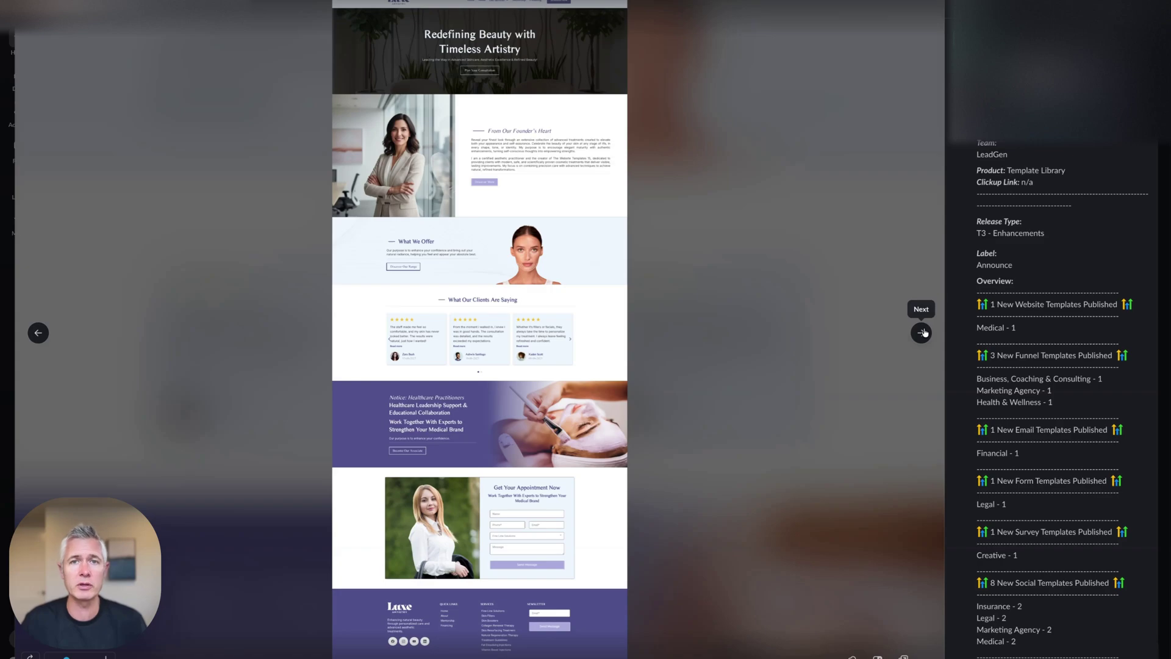
{"action": "left_click", "coordinate": [922, 333]}
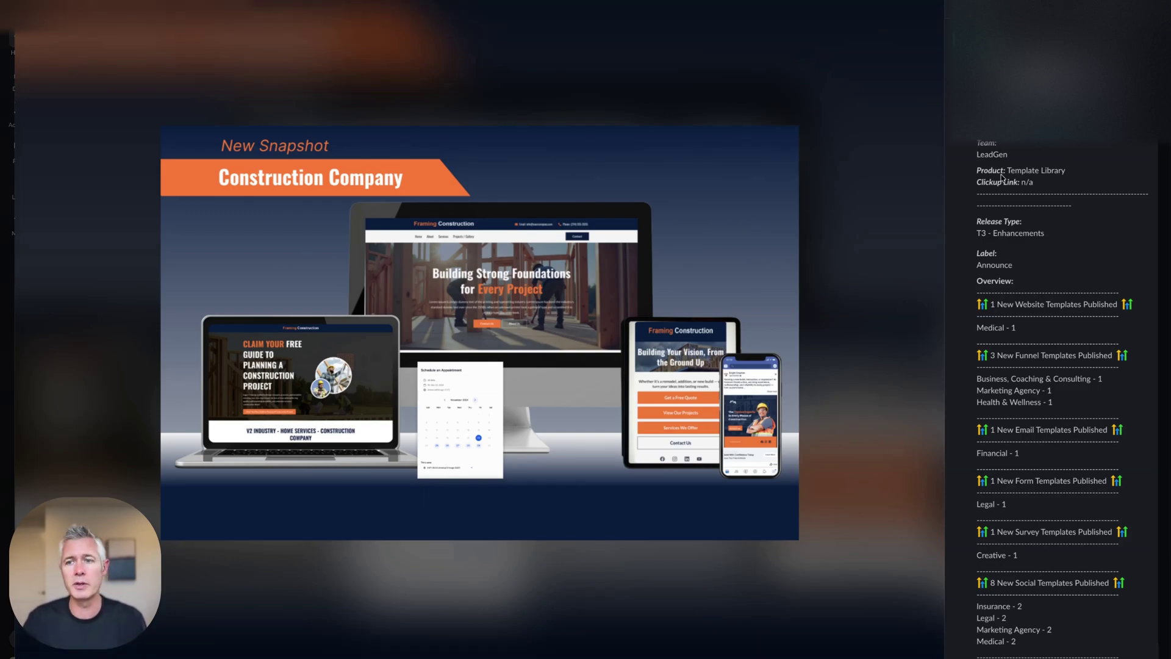
{"action": "scroll", "coordinate": [1093, 245], "scroll_direction": "down", "scroll_amount": 3}
{"action": "scroll", "coordinate": [1092, 246], "scroll_direction": "down", "scroll_amount": 5}
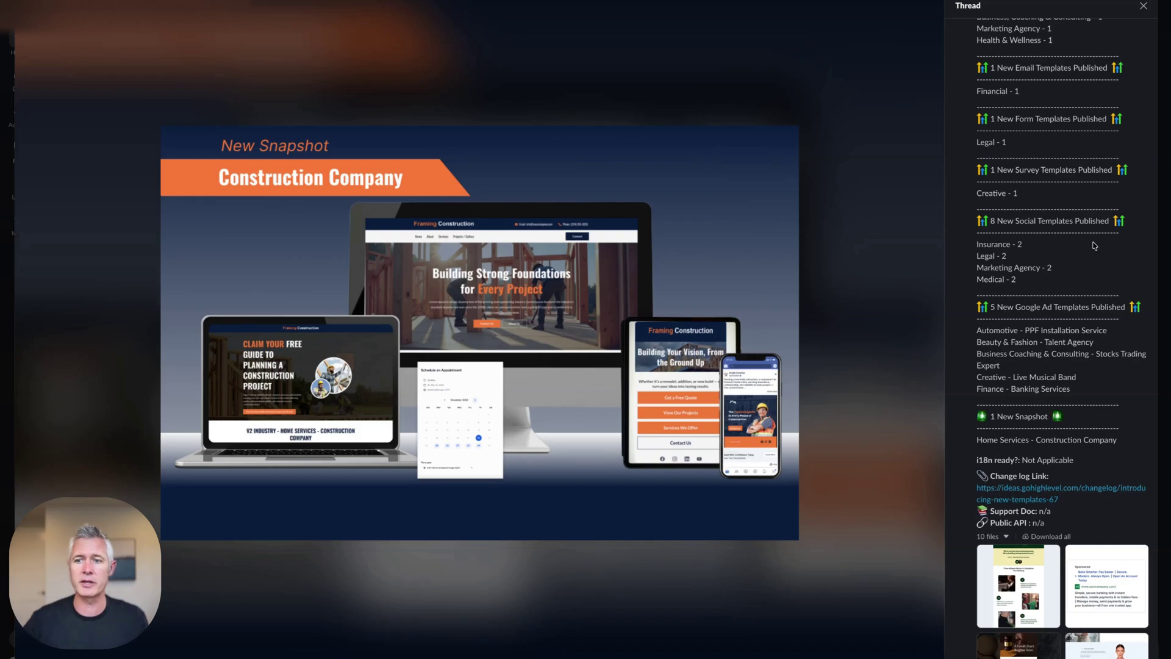